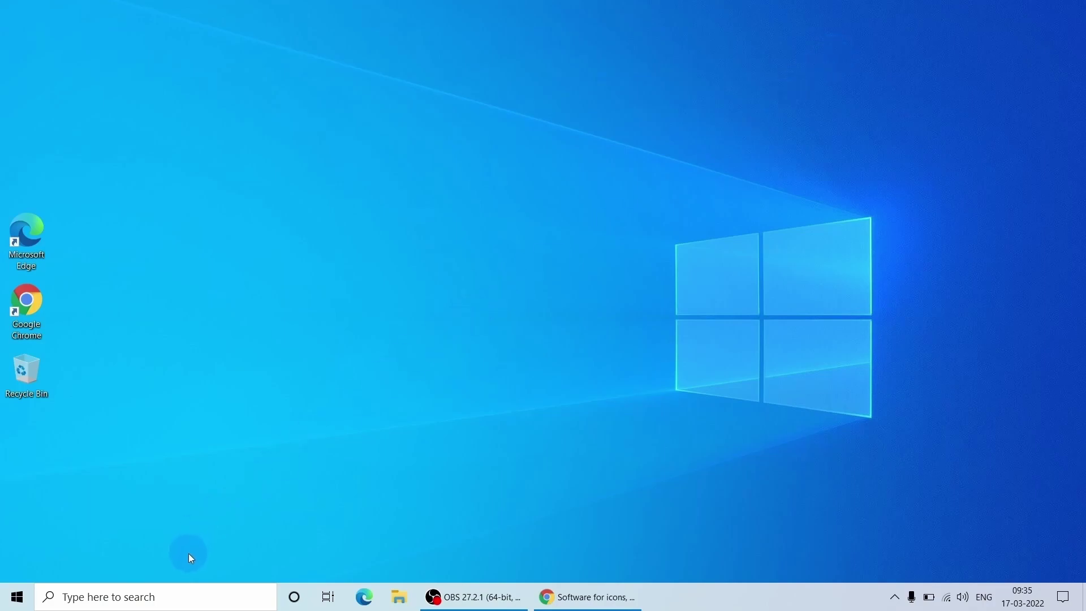
- Search 'mouse' and open the Pointers tab of Mouse Properties via Additional mouse options
left_click(190, 596)
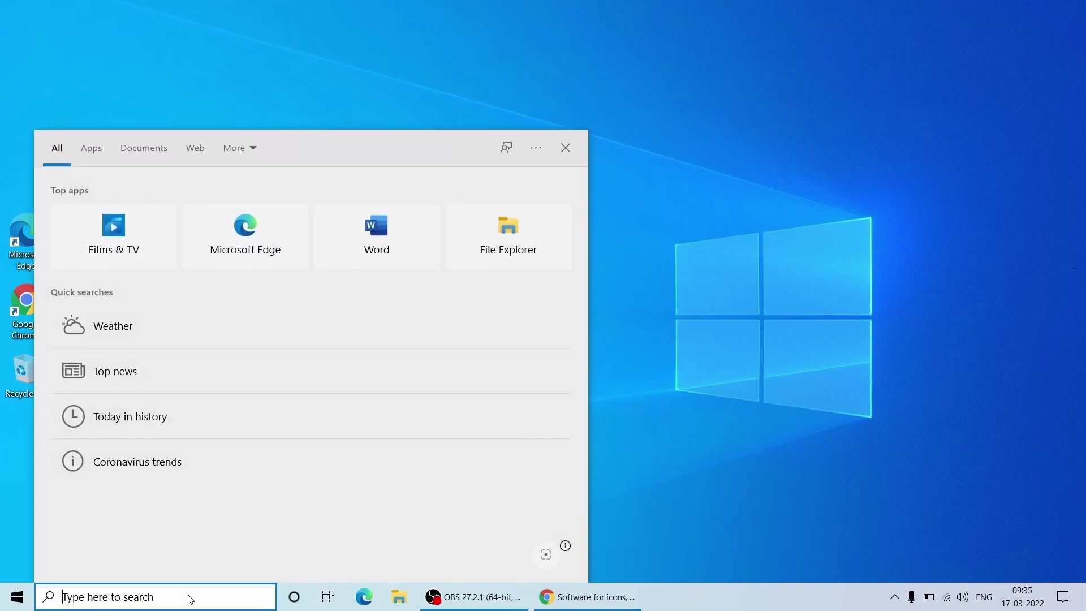
type("mouse")
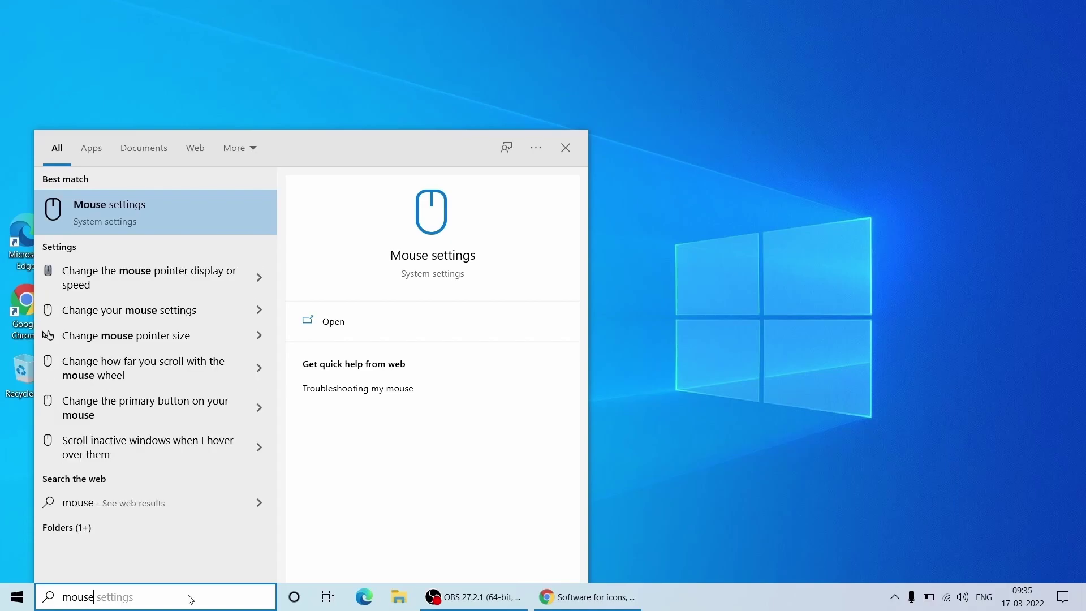
left_click(167, 218)
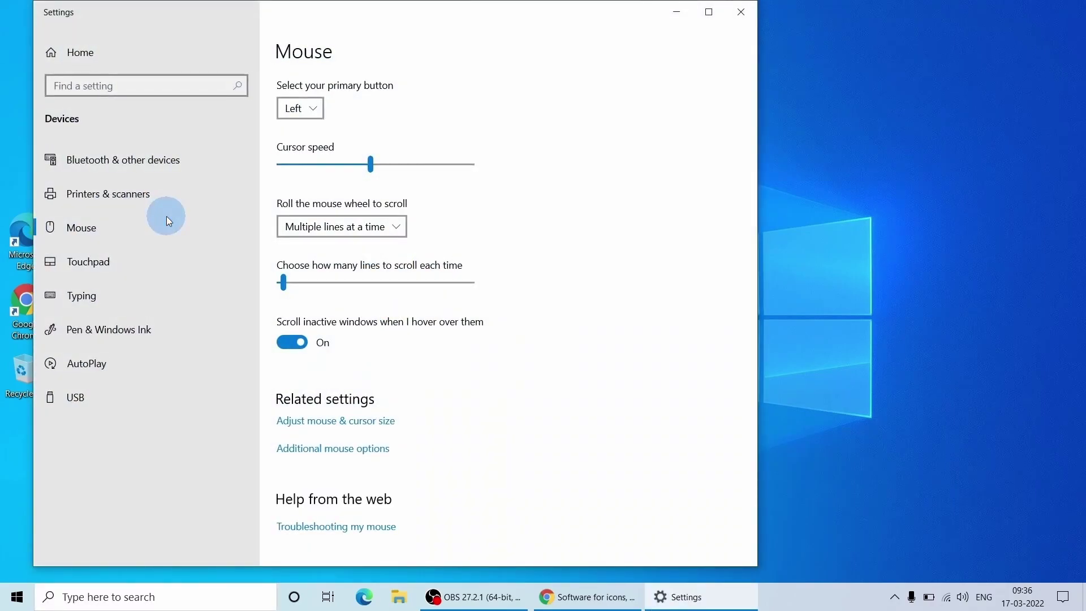
left_click(303, 451)
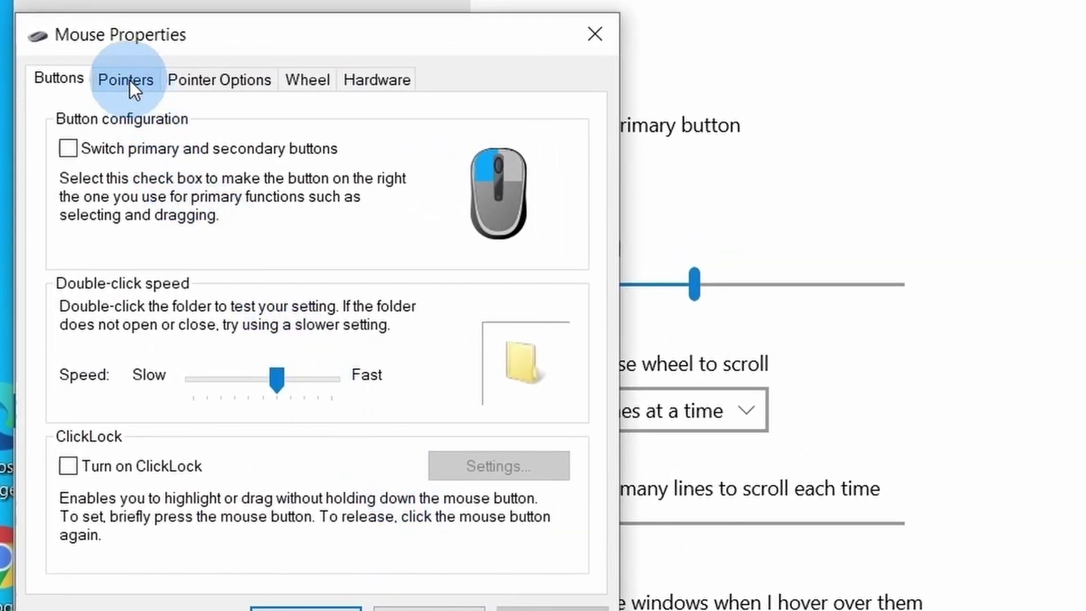
left_click(128, 80)
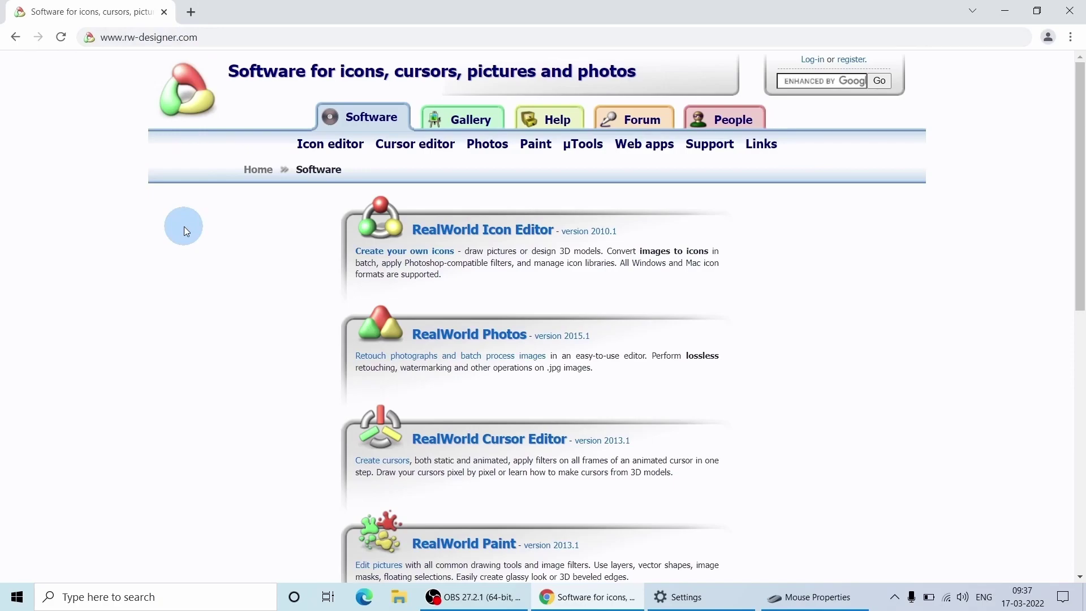
- Search the rw-designer.com cursor gallery for 'highlight cursor'
left_click(472, 121)
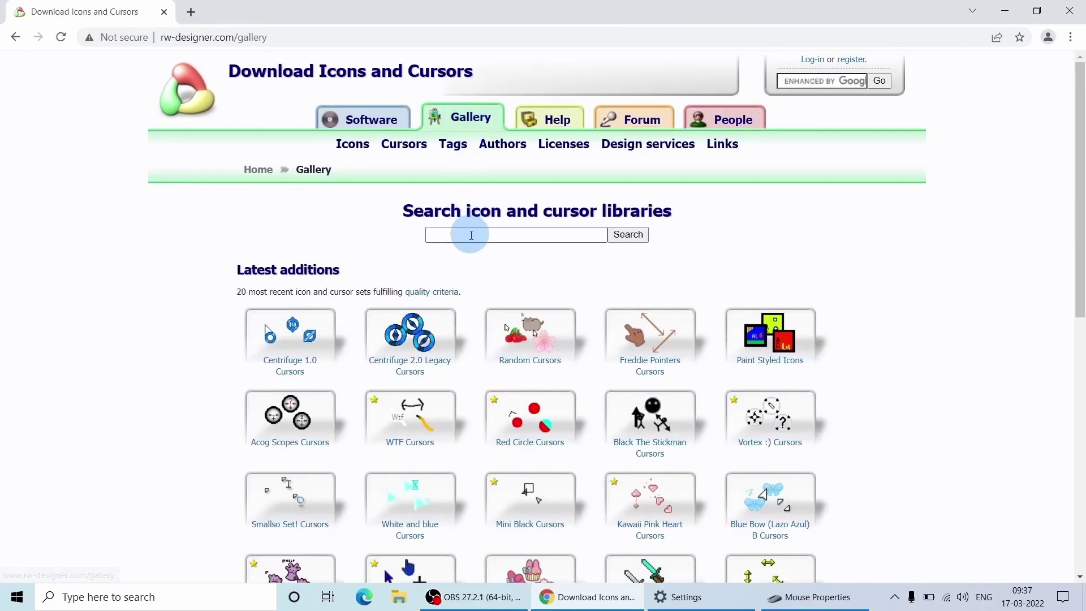
left_click(470, 236)
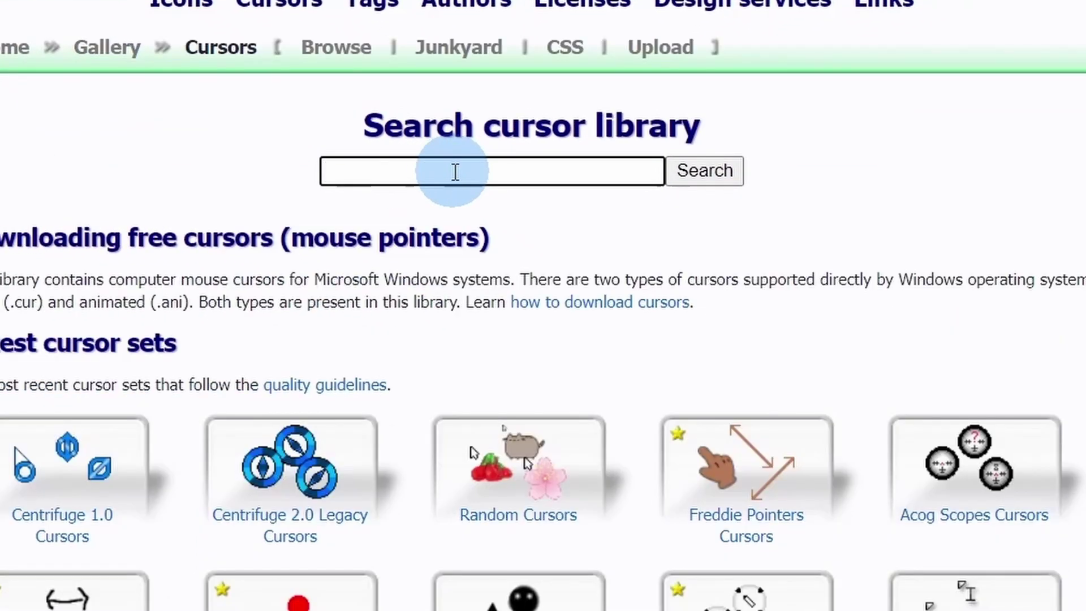
type("highligh")
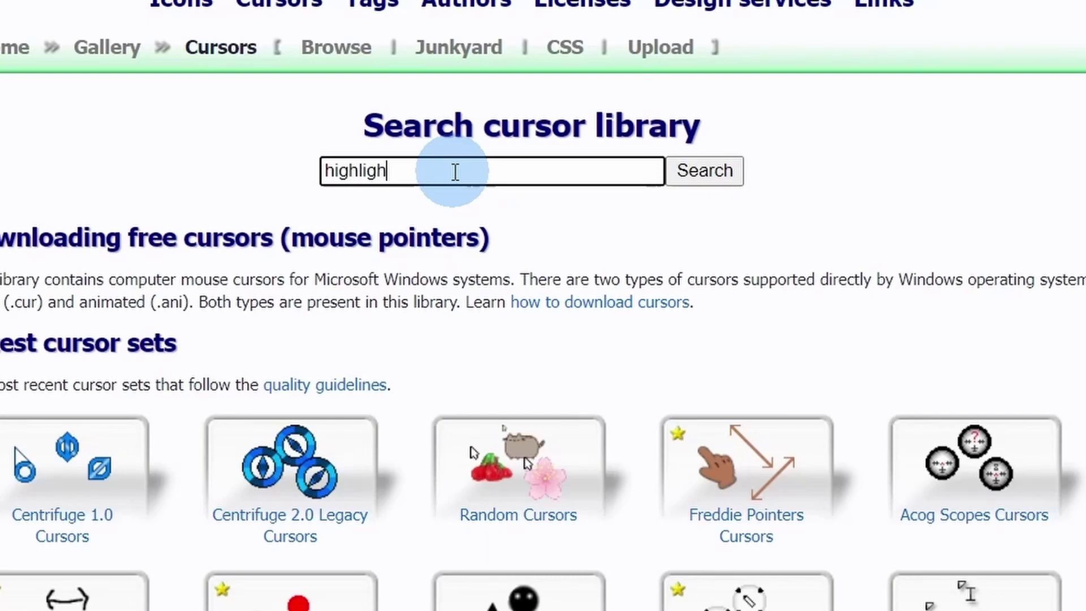
type("t cursor")
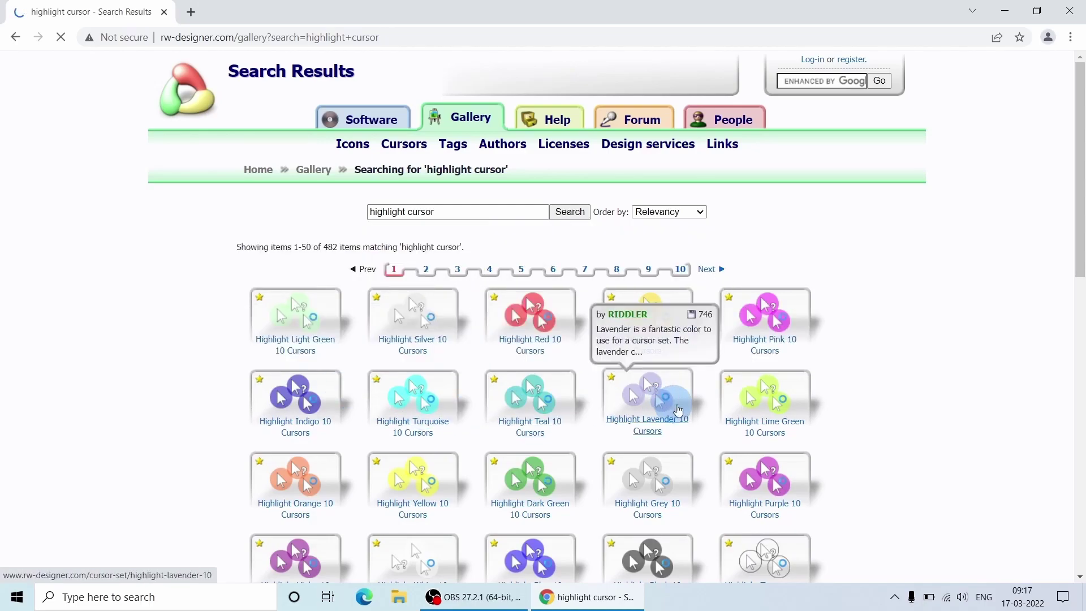
- Sort the highlight cursor results by downloads and download 'yellow highlight.cur'
left_click(701, 212)
left_click(665, 262)
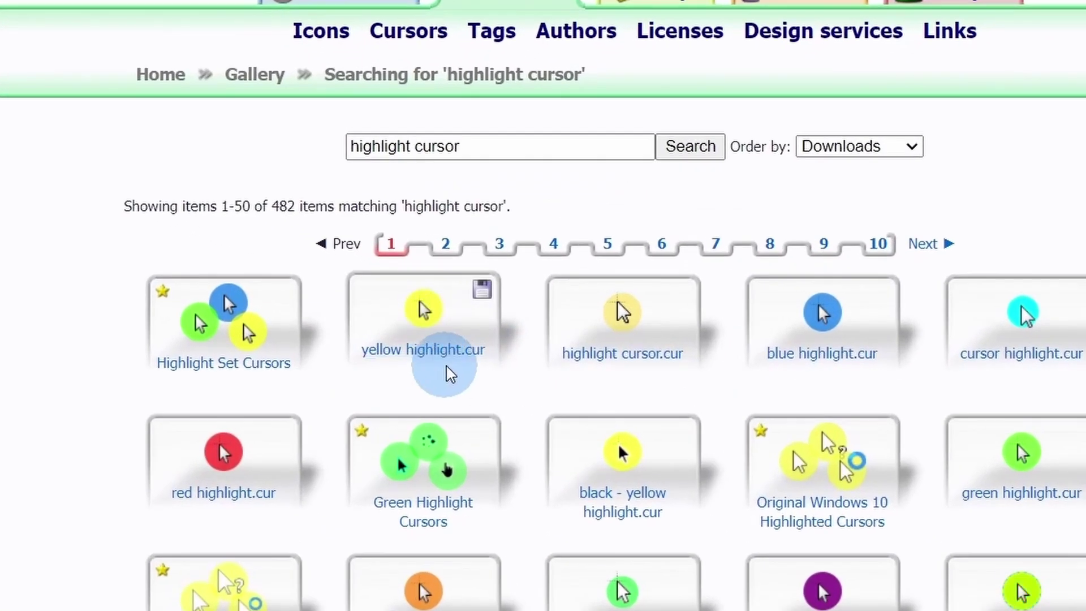
left_click(447, 348)
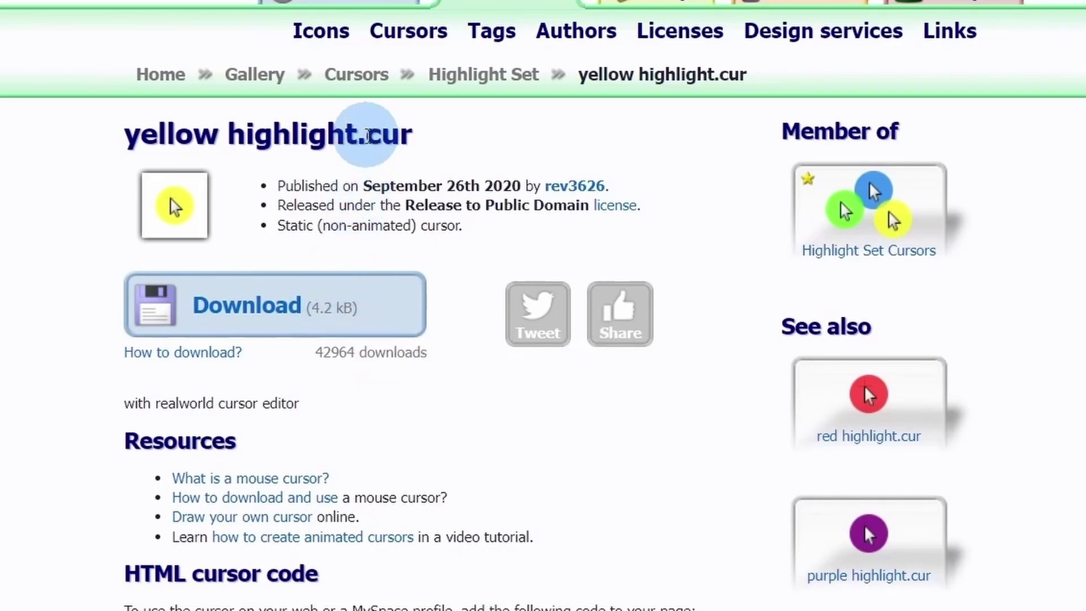
left_click_drag(368, 133, 428, 151)
left_click(430, 139)
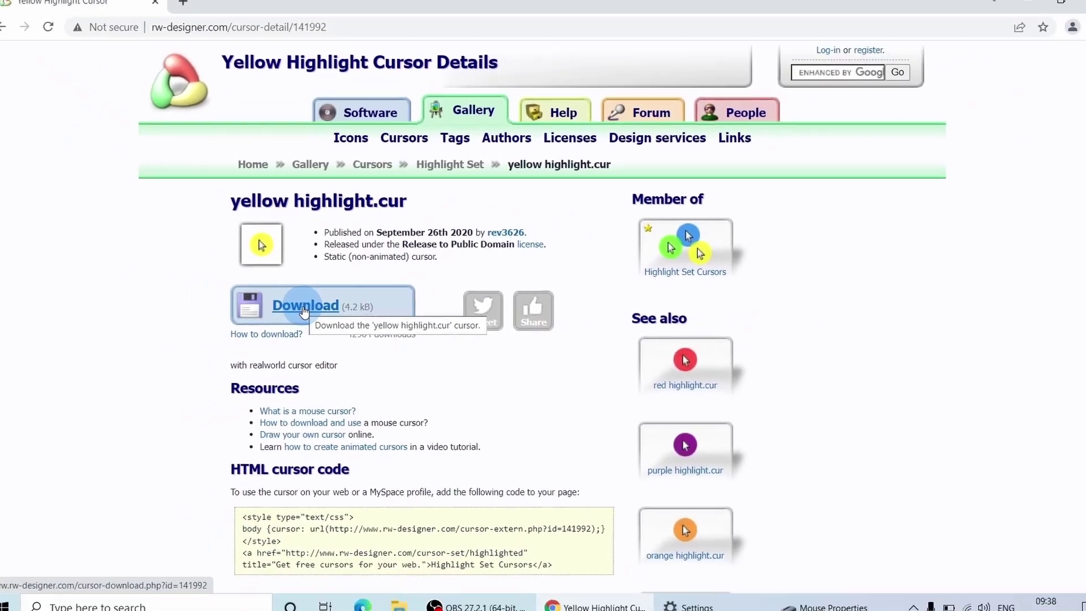
left_click(304, 311)
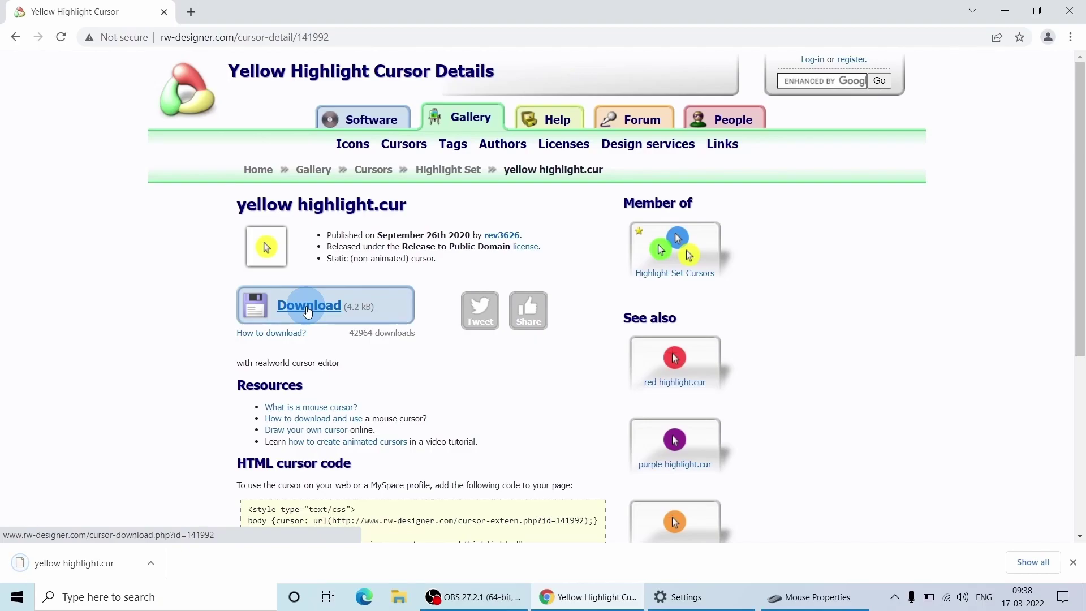
- Show the downloaded yellow highlight cursor in its folder and cut it
left_click(149, 560)
left_click(173, 514)
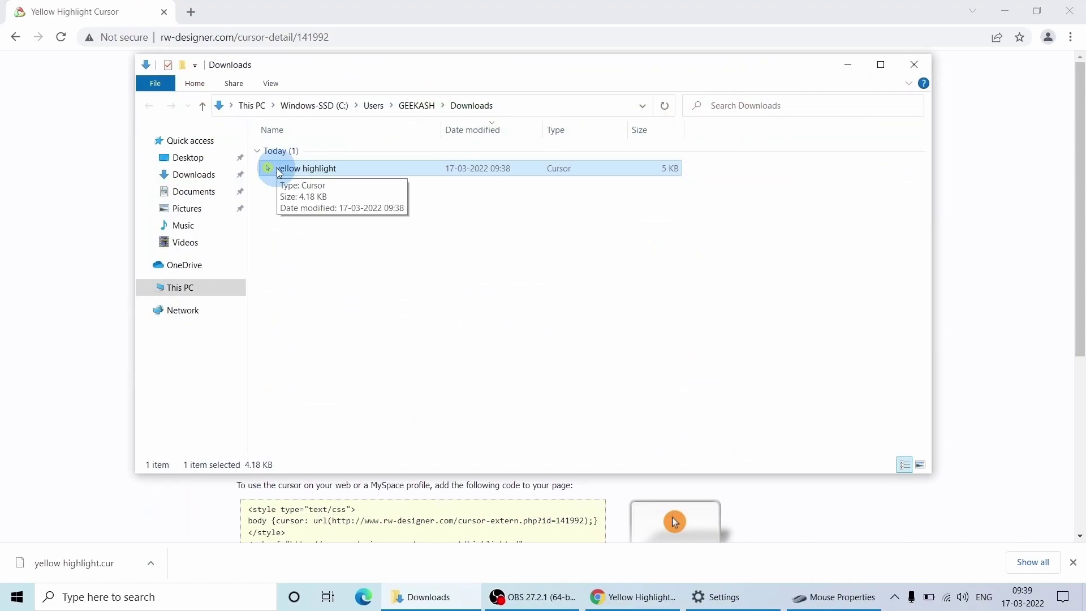
right_click(278, 170)
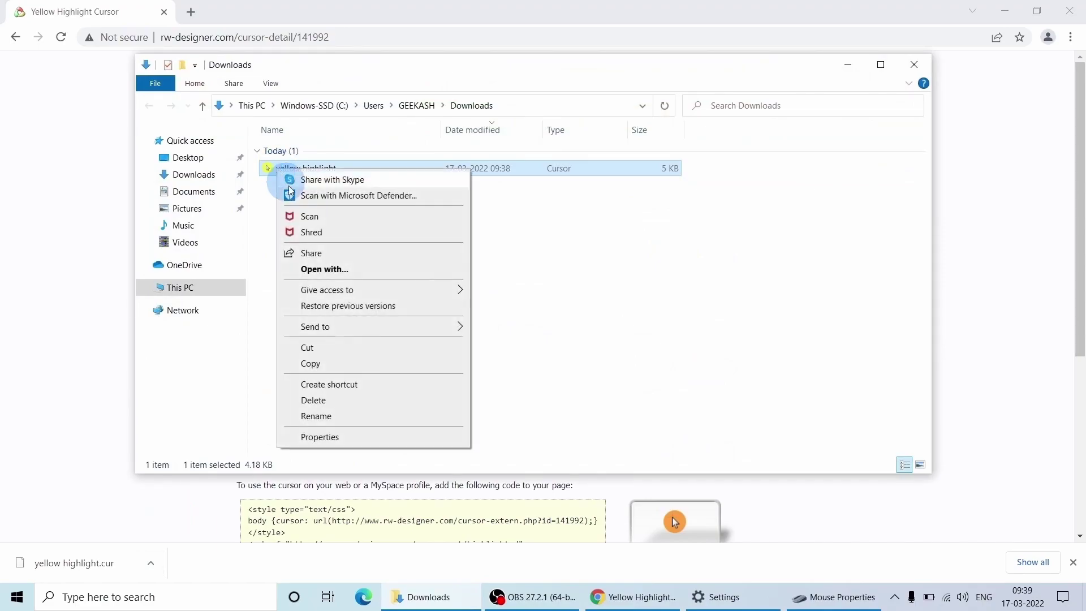
left_click(319, 347)
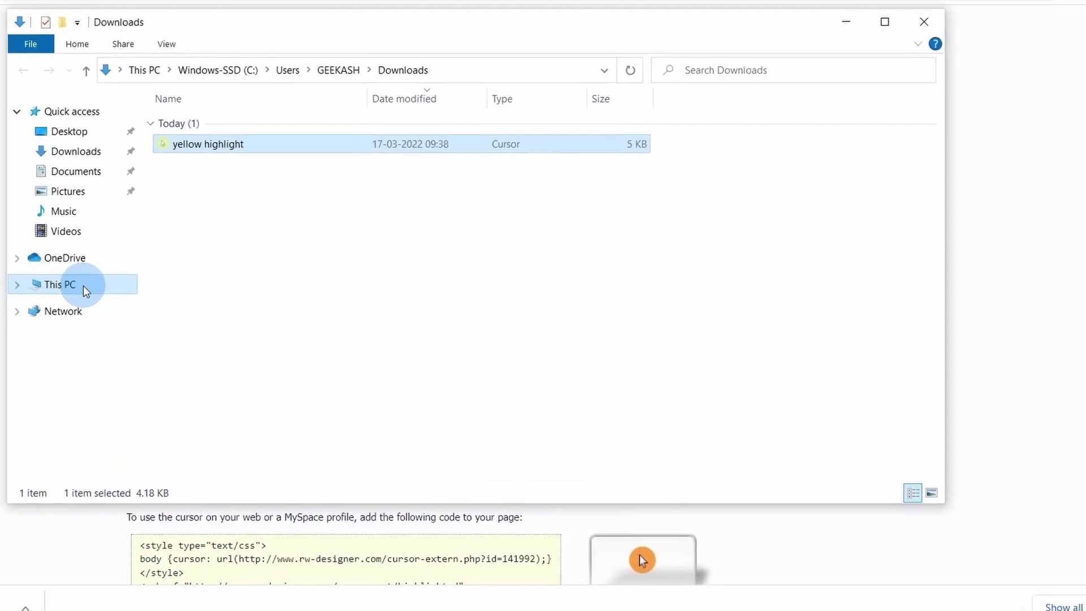
- Paste the yellow highlight cursor into C:\Windows\Cursors
left_click(83, 286)
left_click(246, 301)
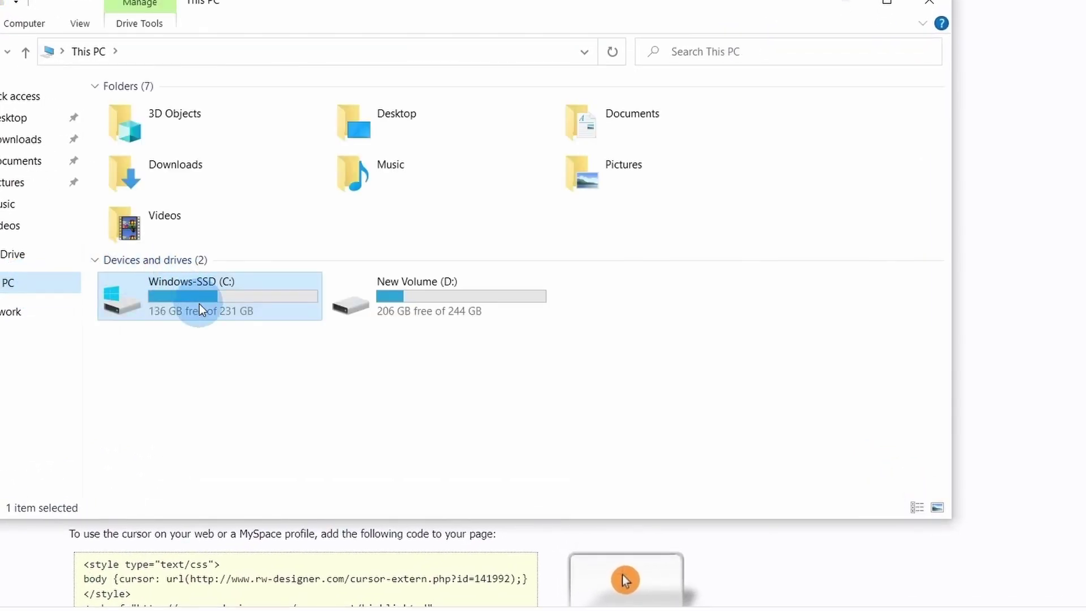
double_click(199, 306)
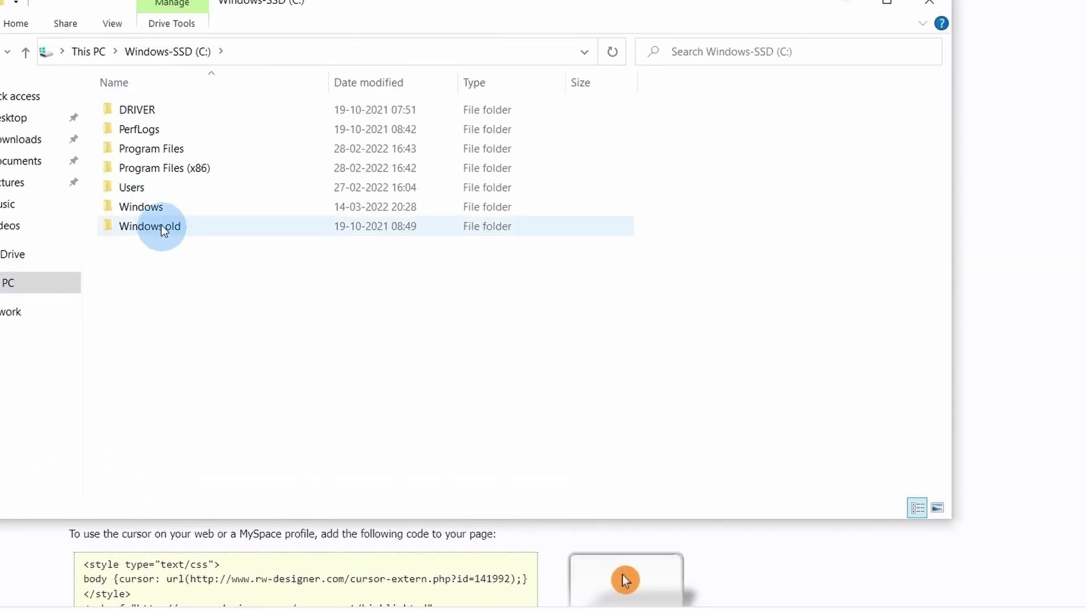
double_click(156, 209)
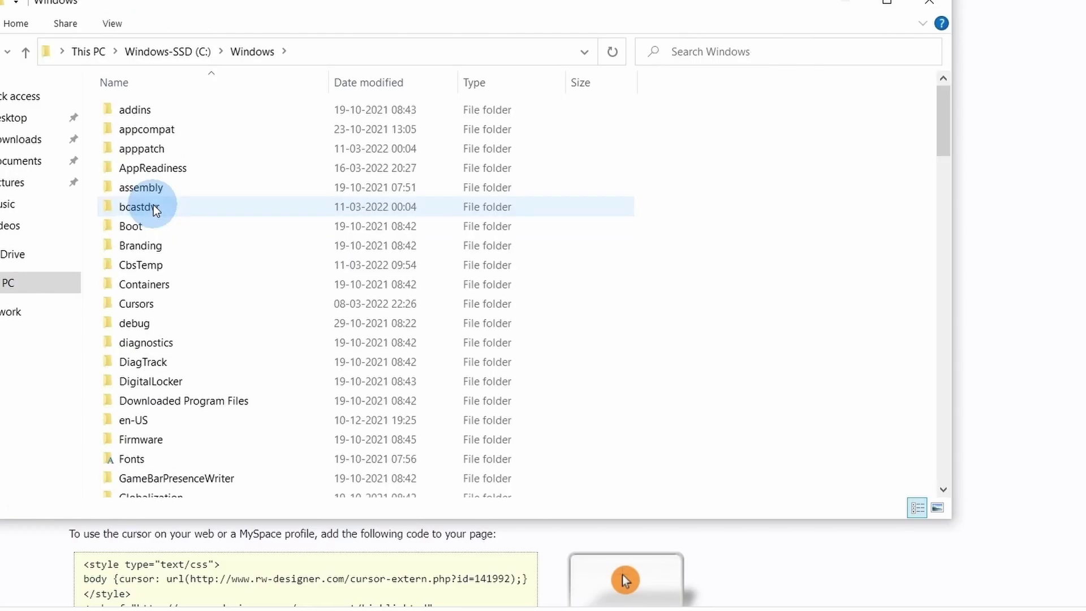
left_click(143, 307)
double_click(142, 307)
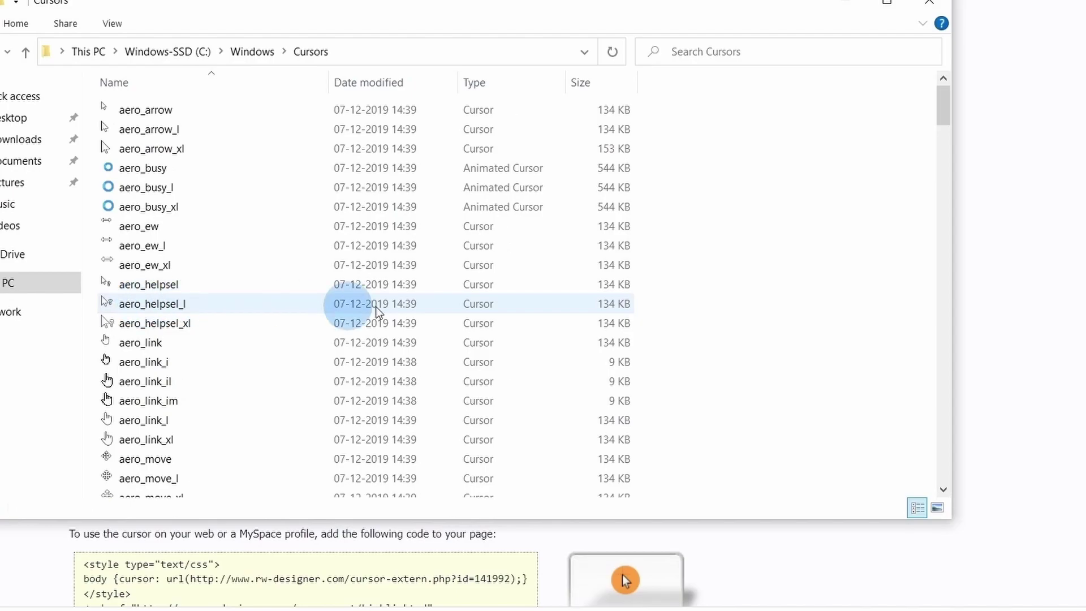
right_click(880, 322)
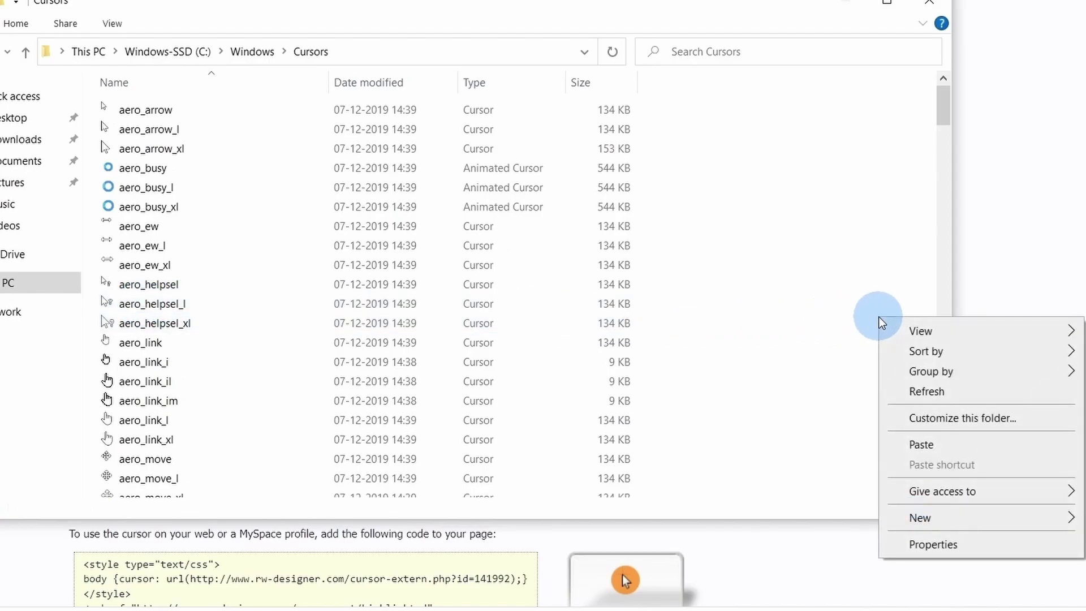
left_click(925, 444)
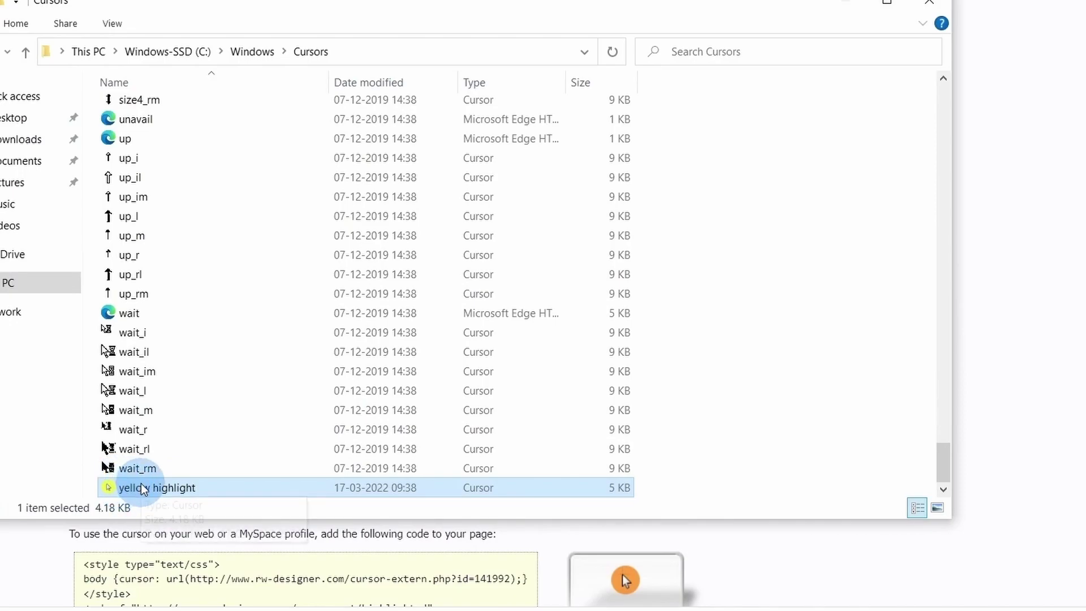
- Set the Normal Select pointer to the yellow highlight cursor file
key("alt+Tab")
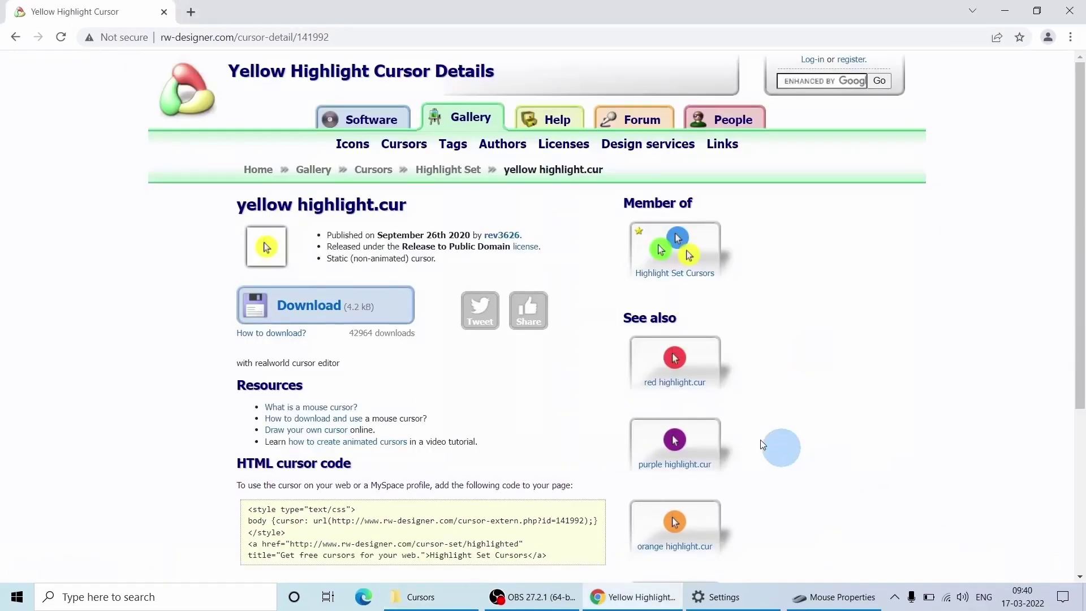
left_click(826, 601)
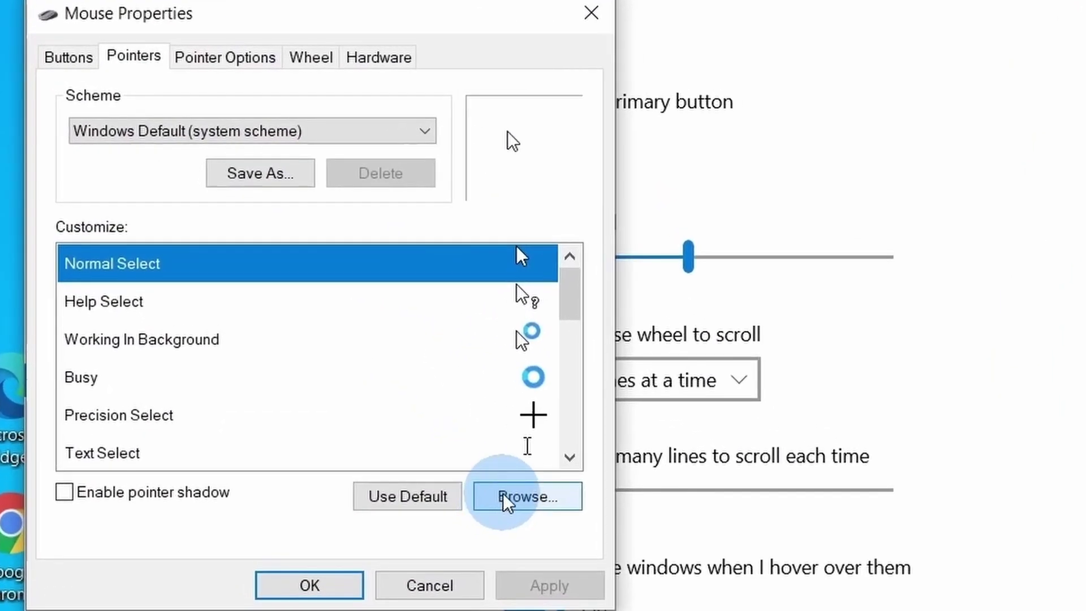
left_click(334, 339)
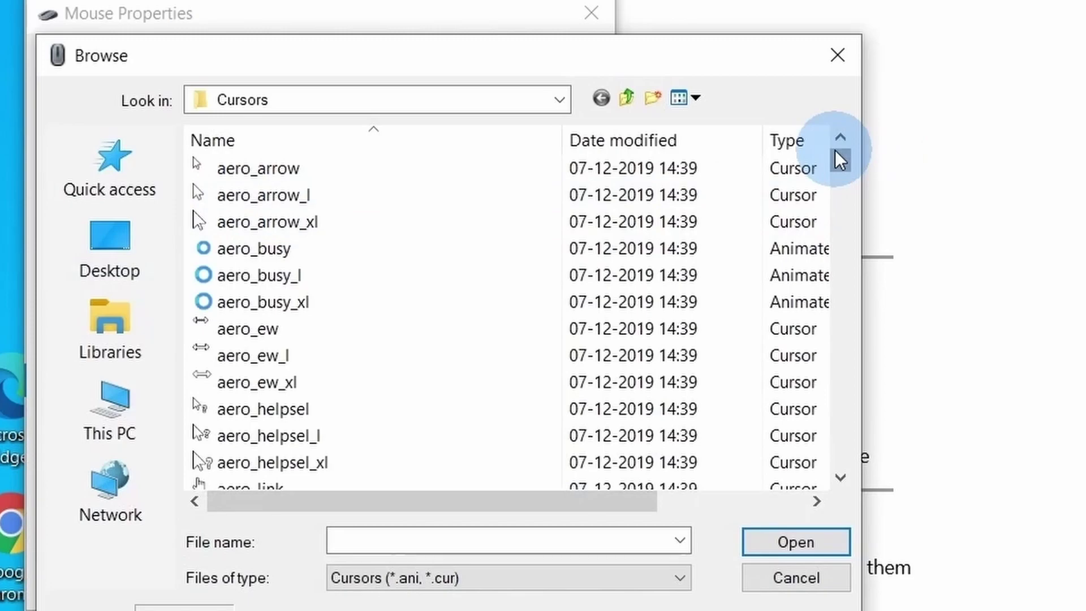
left_click_drag(840, 158, 753, 467)
left_click(244, 464)
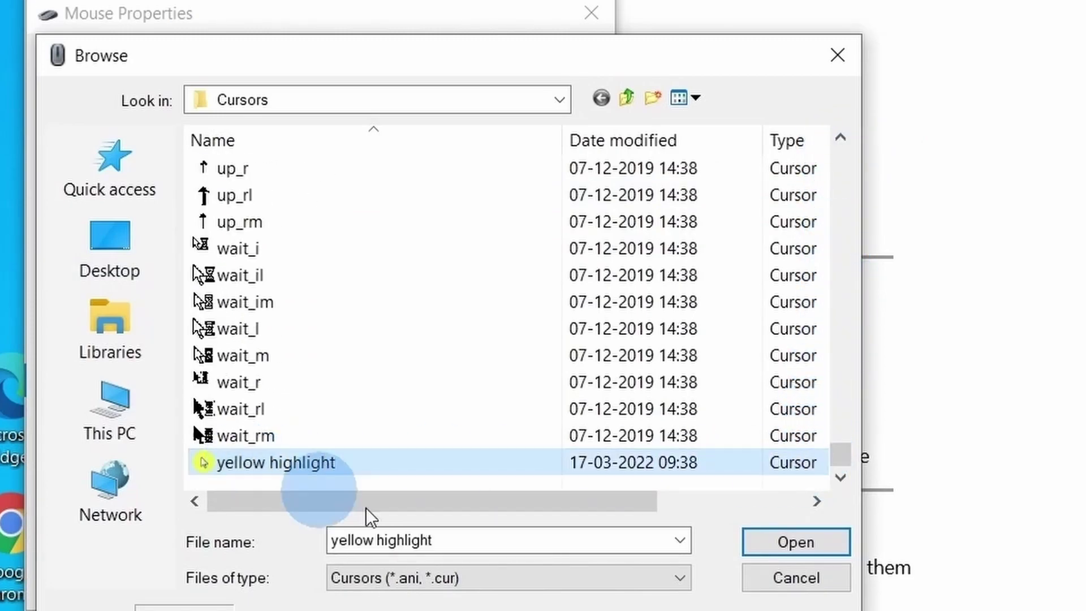
left_click(789, 551)
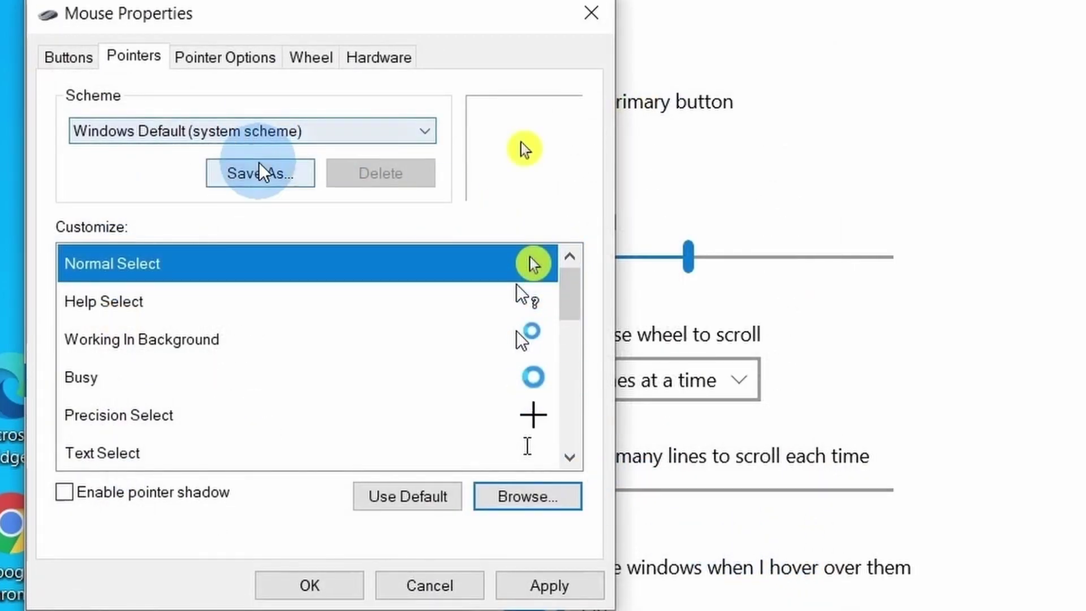
- Save the pointers as a scheme named 'New', apply it, and close Mouse Properties
left_click(295, 172)
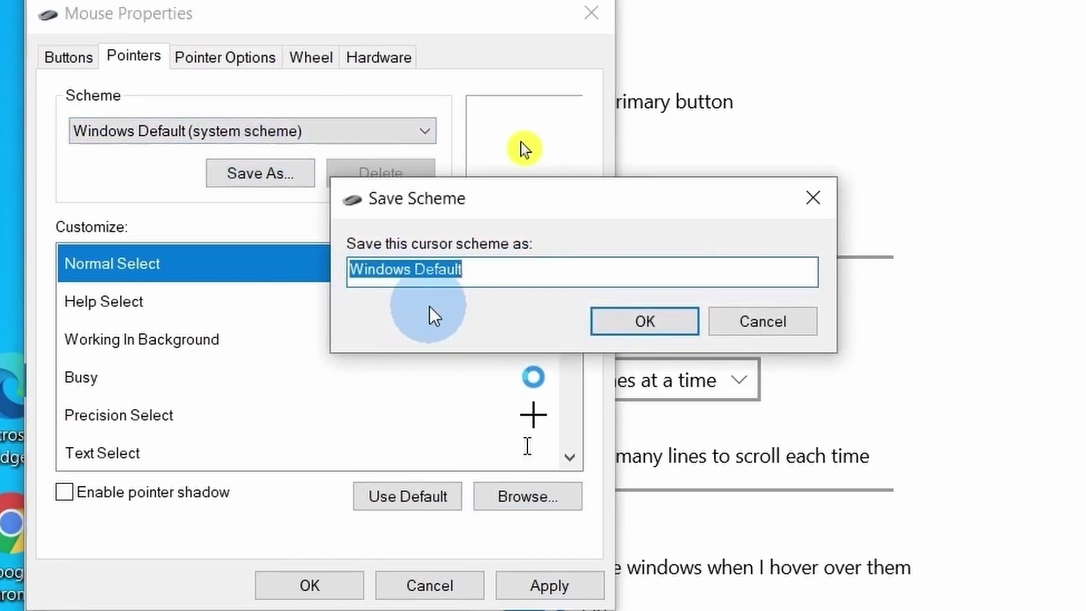
type("New")
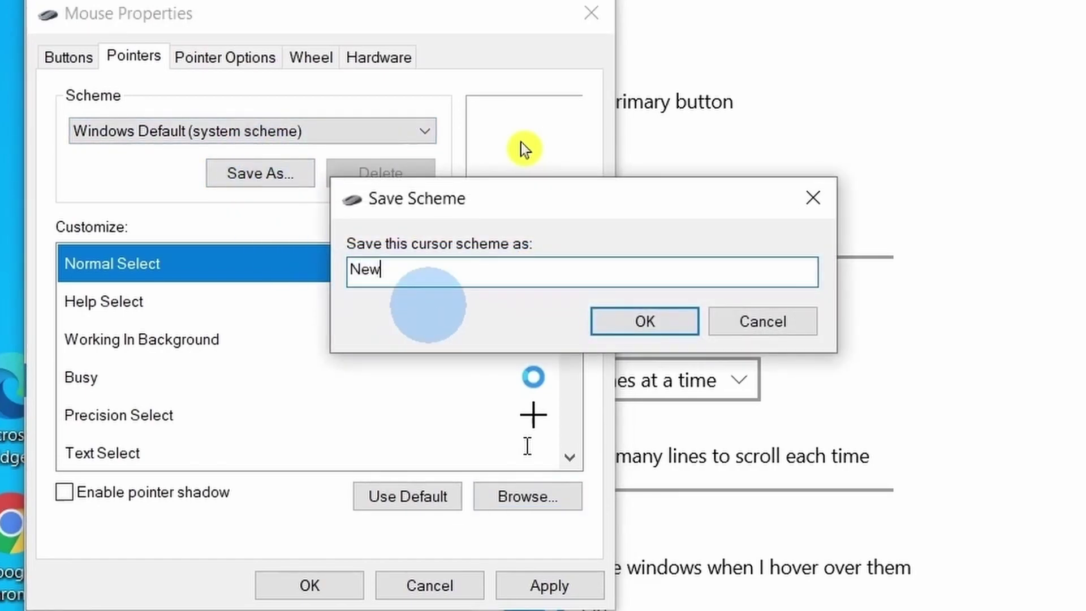
left_click(659, 321)
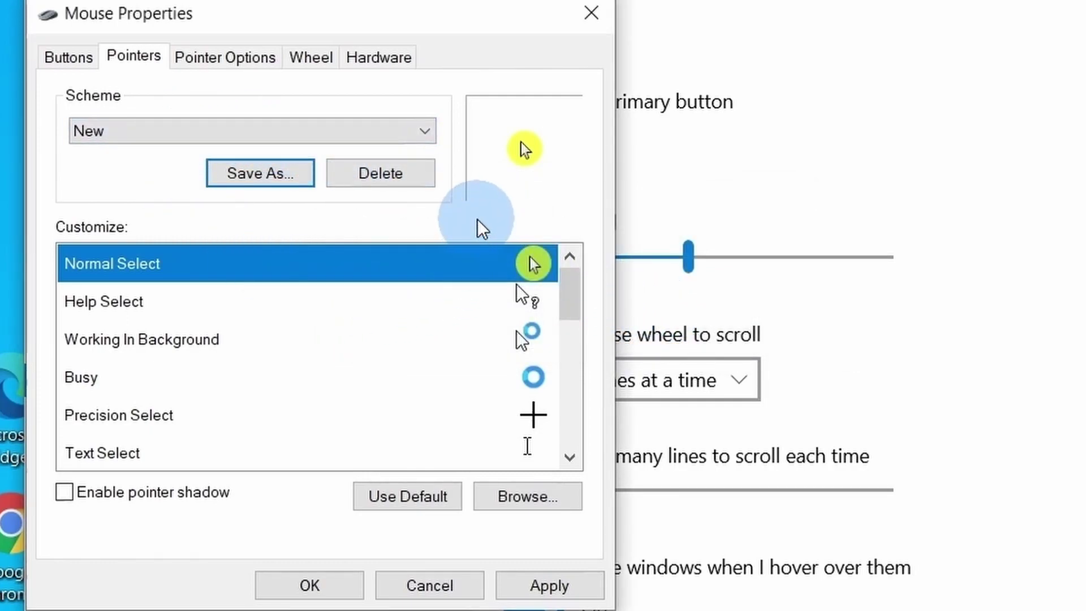
left_click(565, 586)
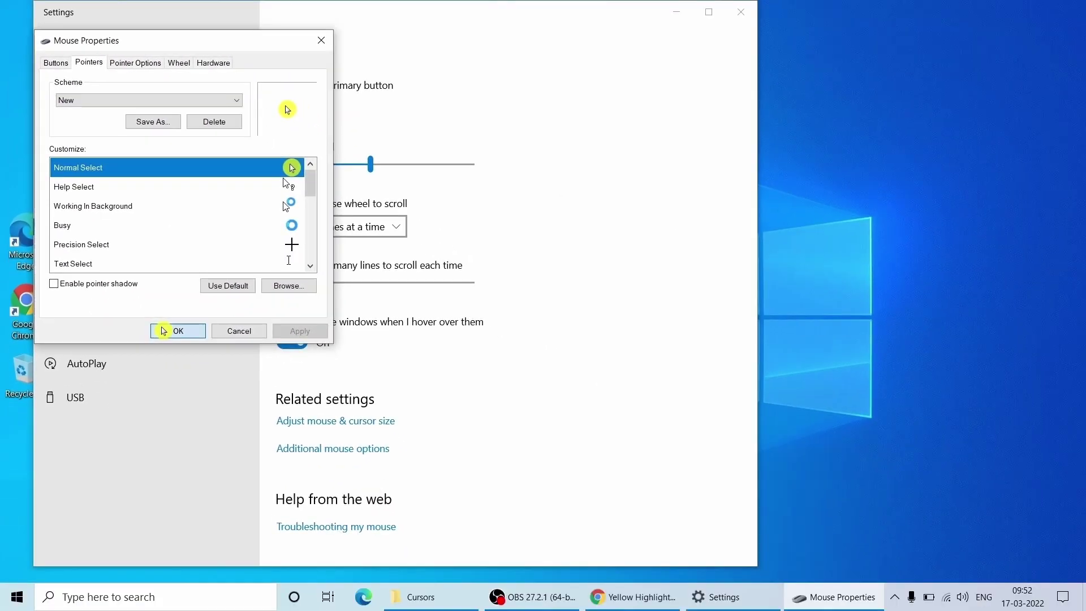
left_click(163, 331)
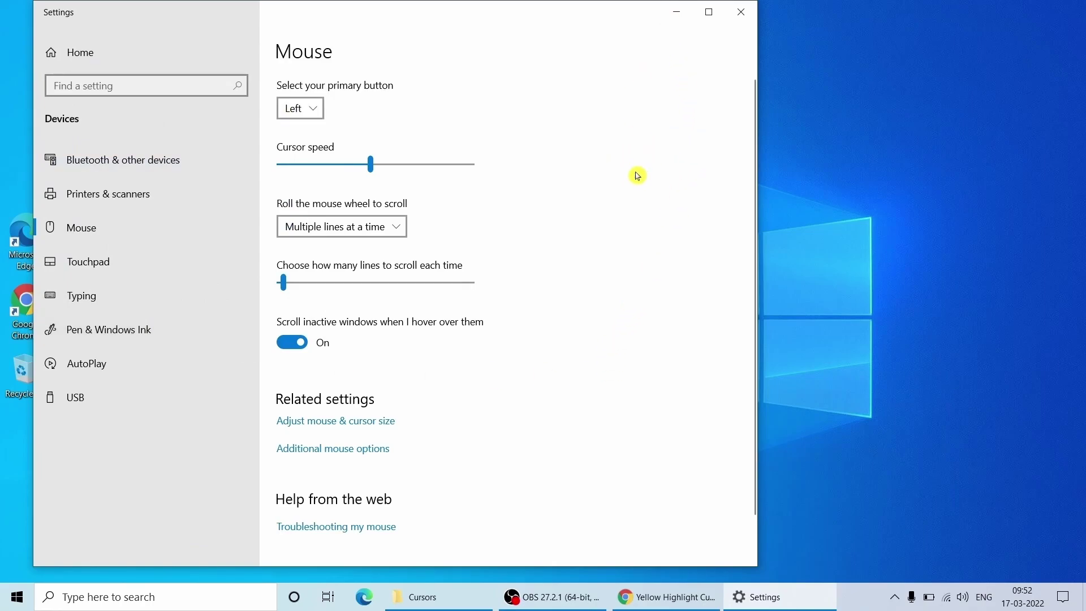
- Switch the pointer scheme back to (None), apply it, and close Mouse Properties
left_click(676, 12)
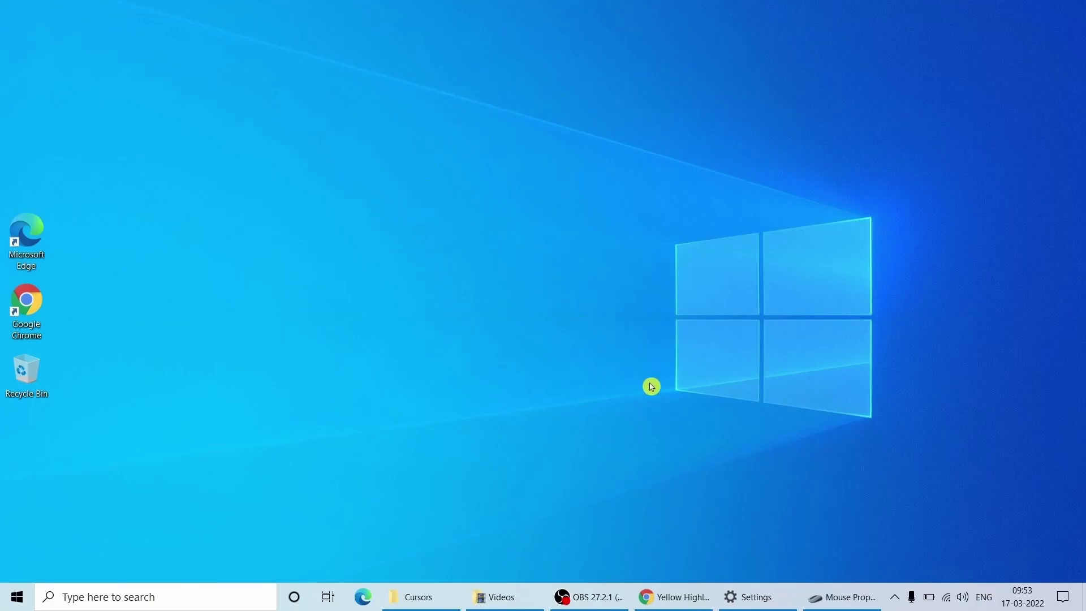
left_click(830, 597)
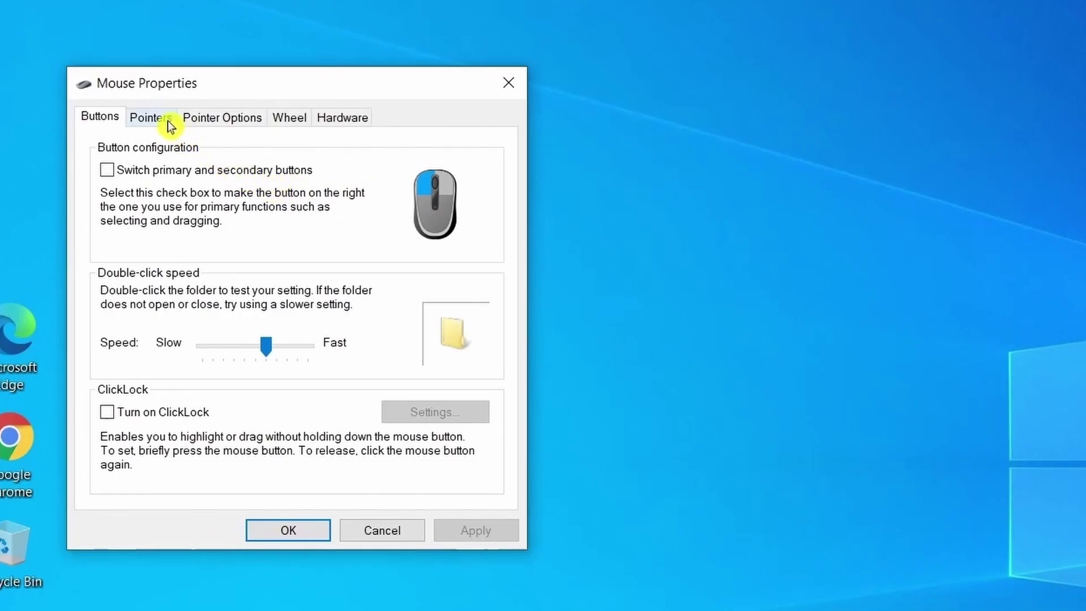
left_click(118, 92)
left_click(377, 175)
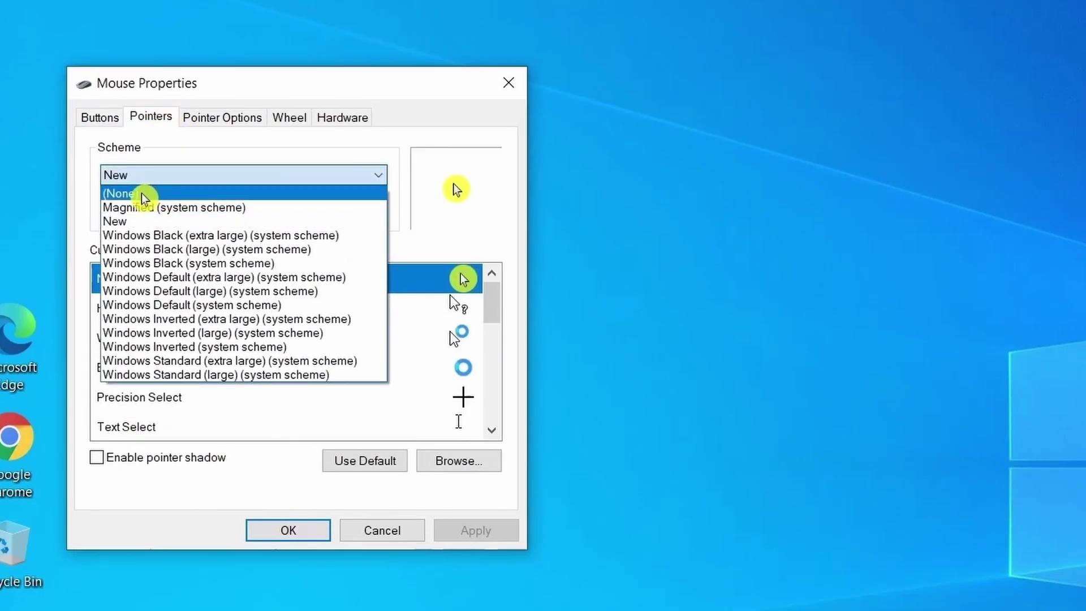
left_click(142, 194)
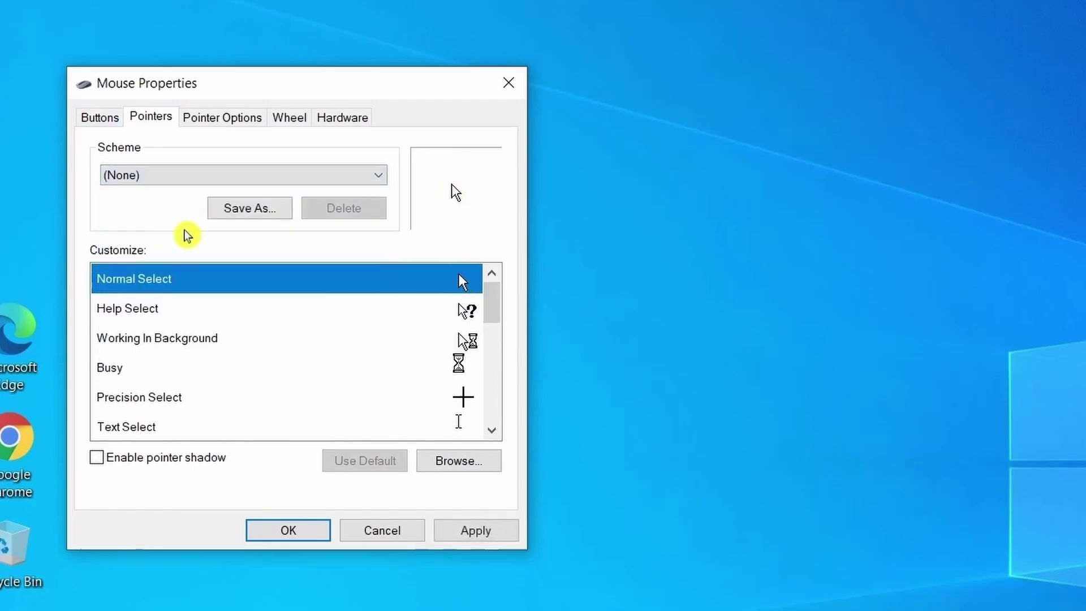
left_click(476, 531)
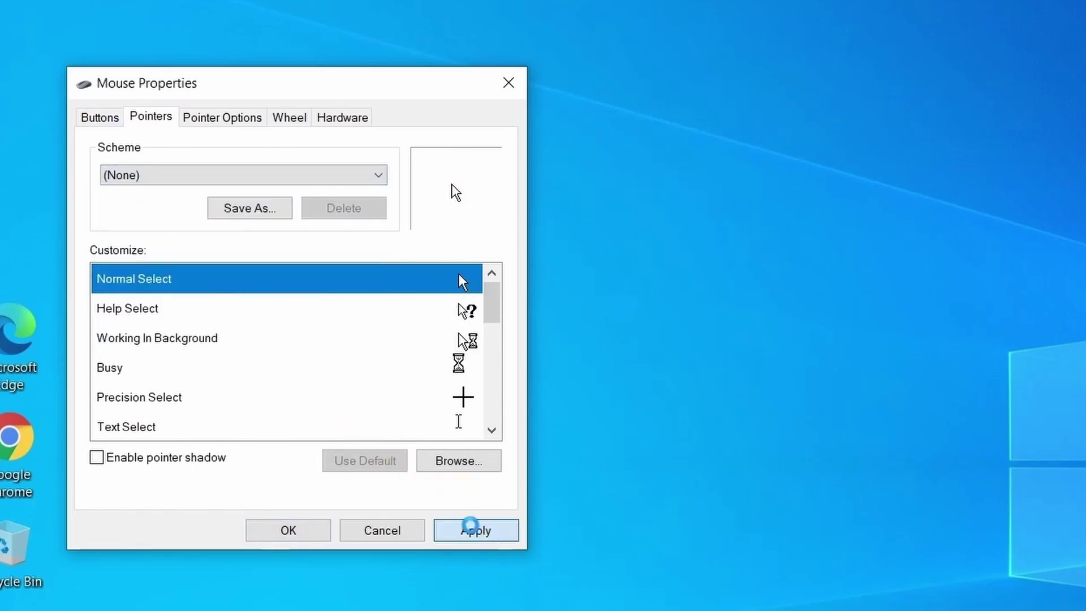
left_click(265, 533)
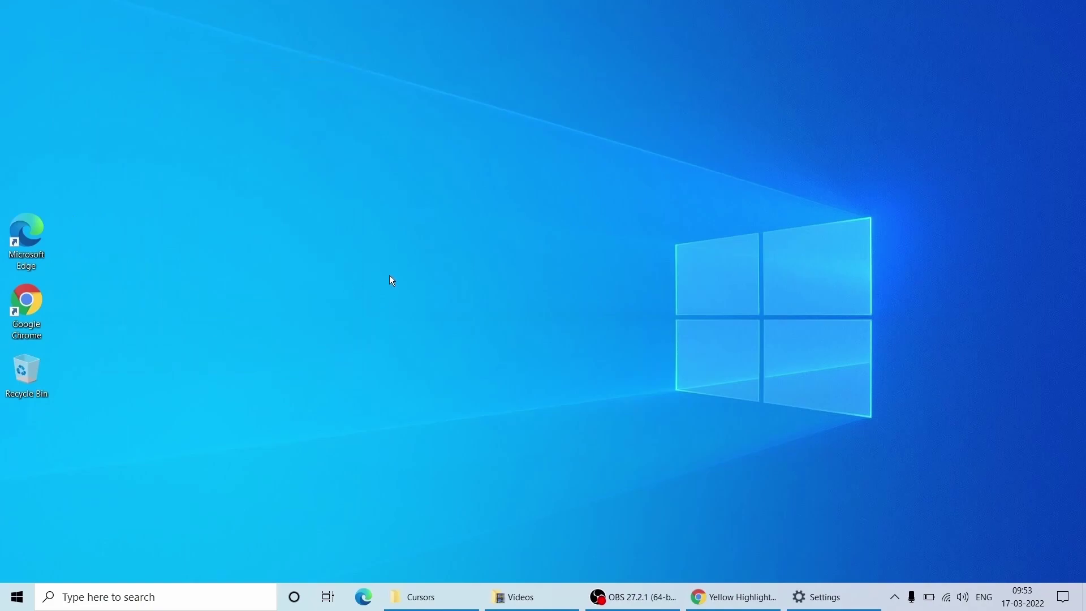